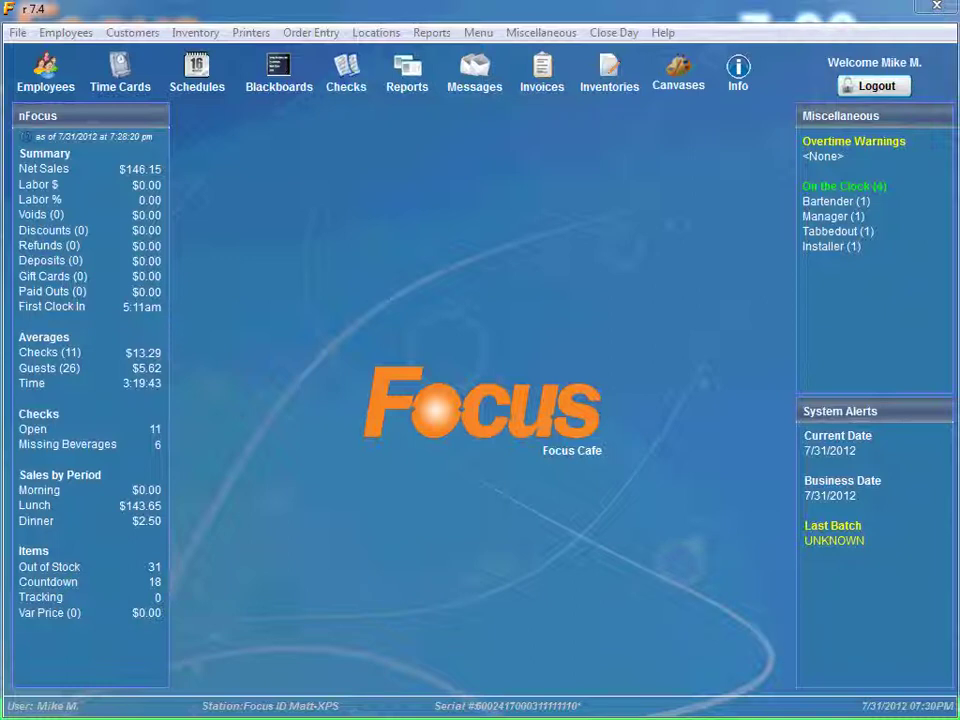
In Miscellaneous > General settings, choose Focus for both Event Station and E-mail Station.
click(533, 36)
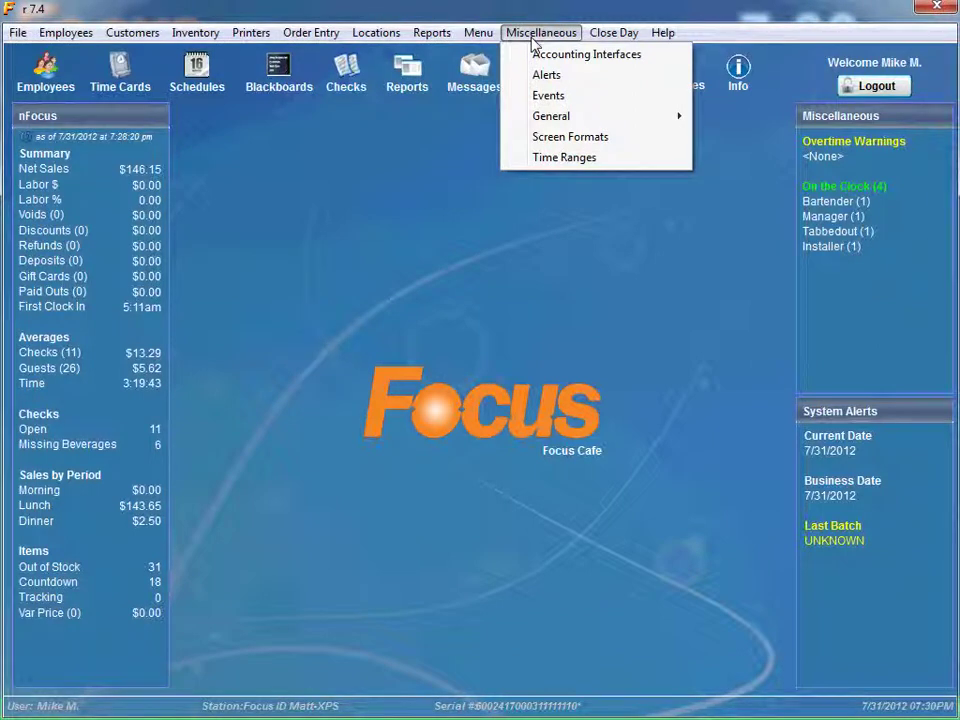
mouse_move(557, 121)
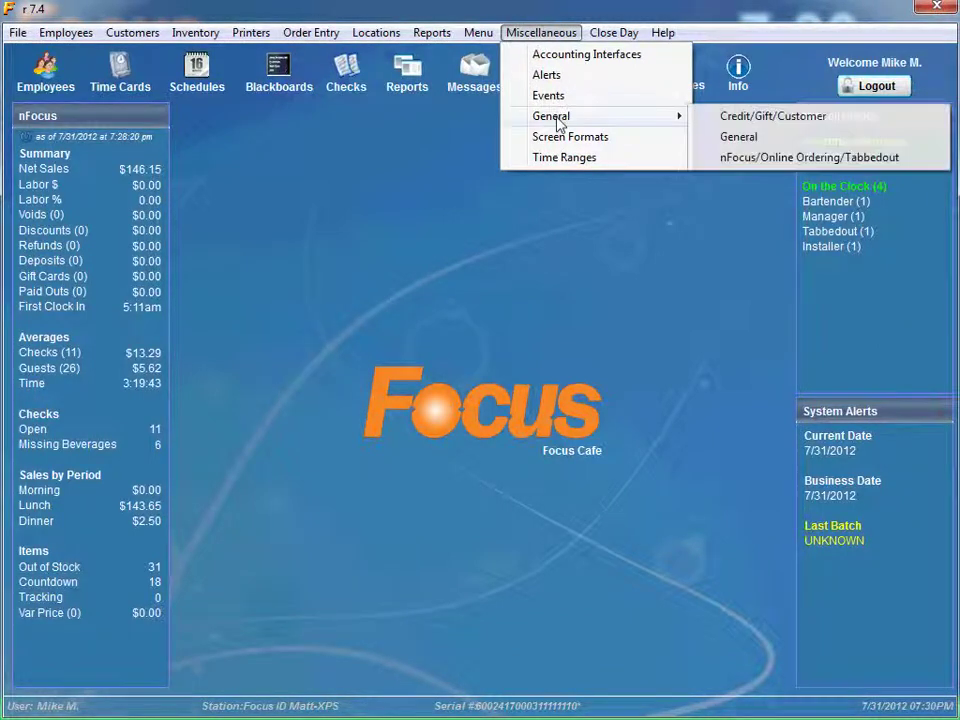
click(745, 148)
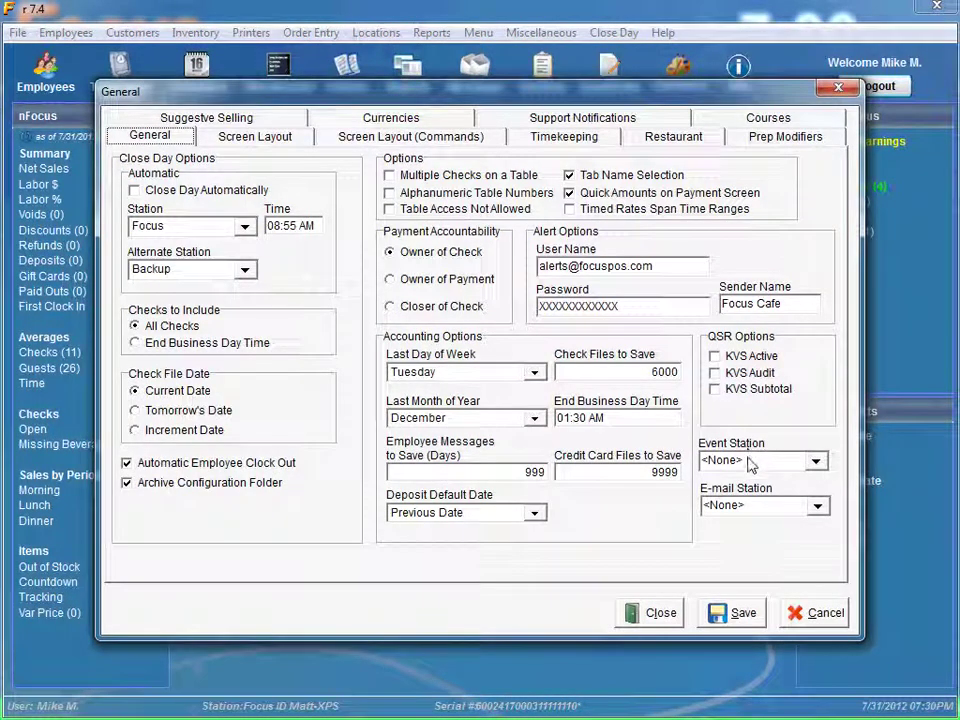
click(816, 461)
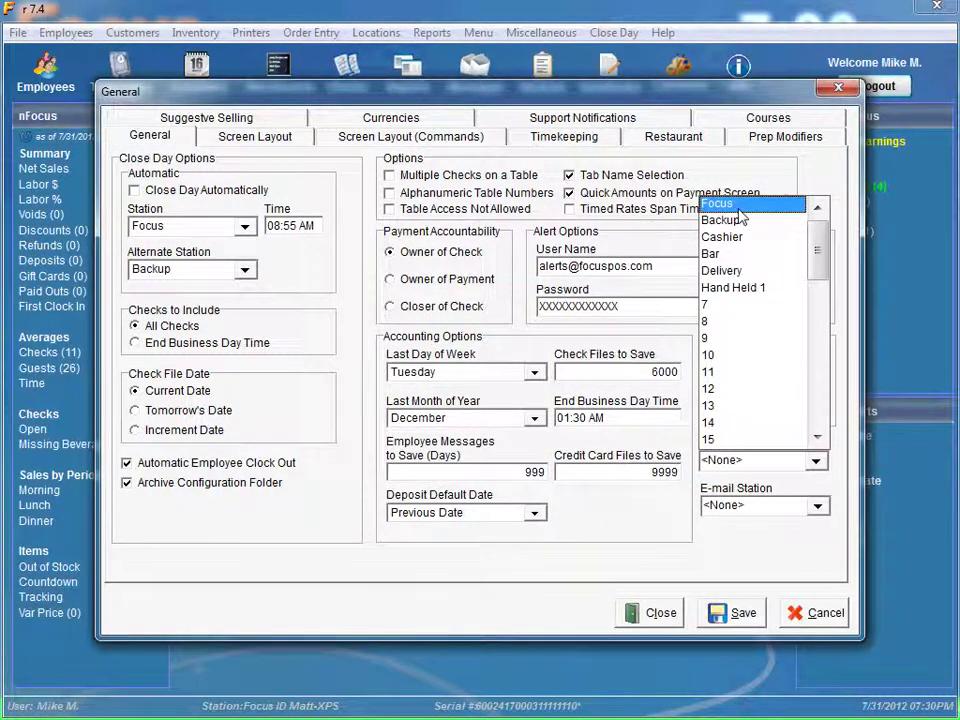
click(725, 204)
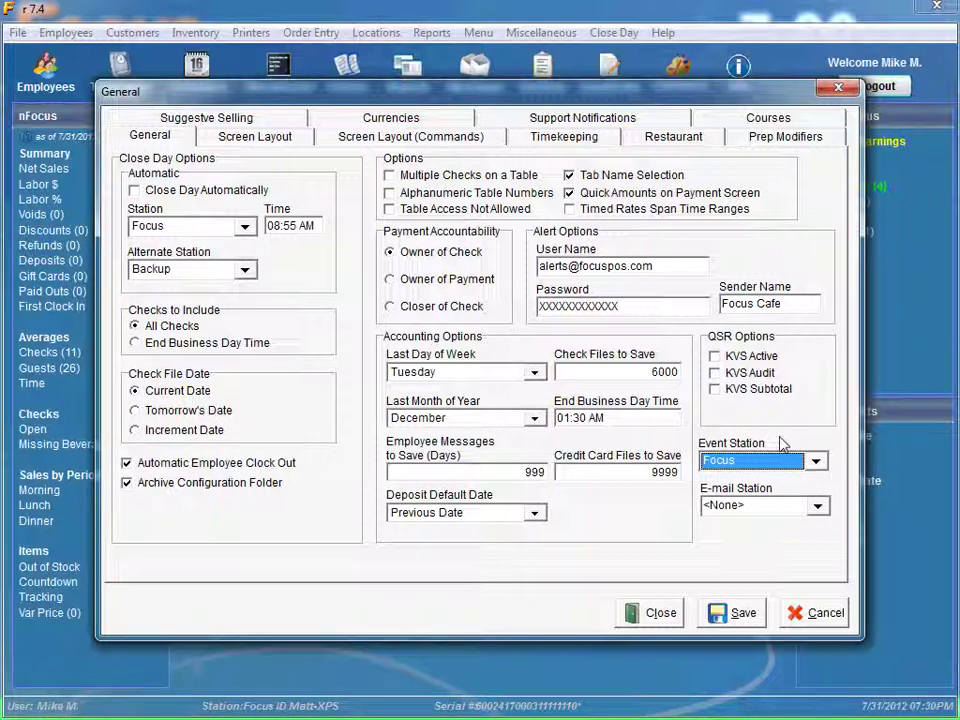
click(818, 507)
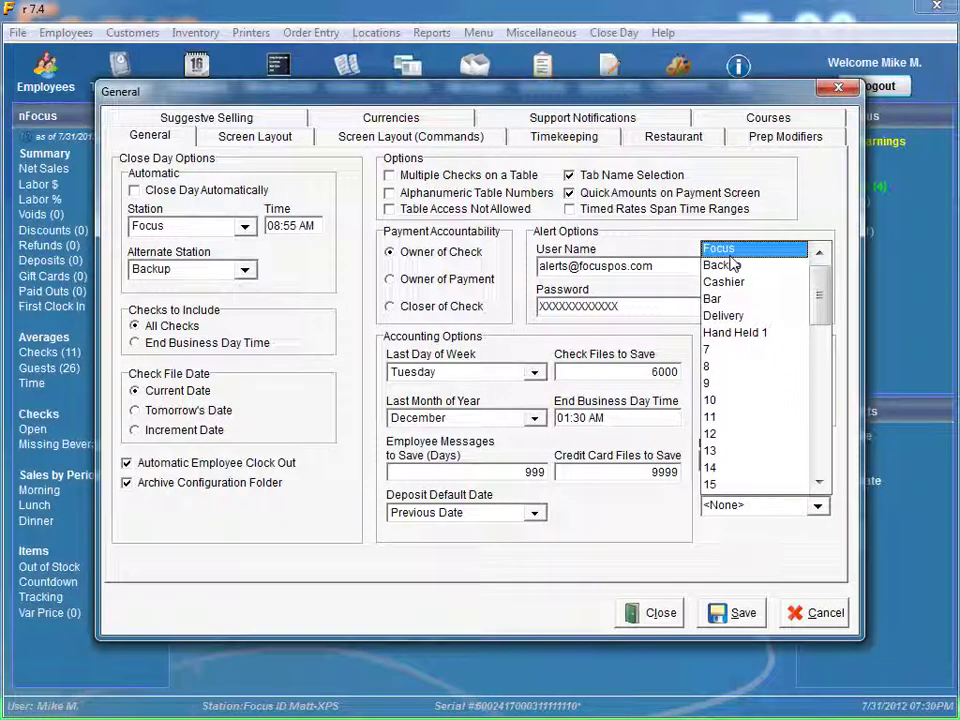
click(731, 255)
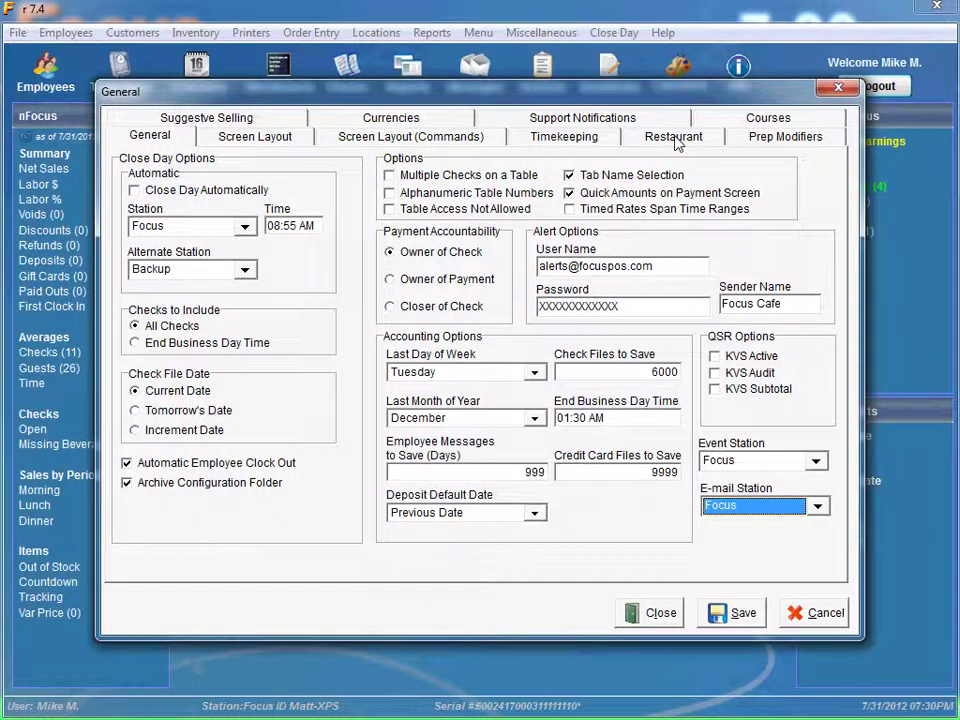
On the Restaurant tab, enter the sender e-mail address and choose Always Connected.
click(675, 142)
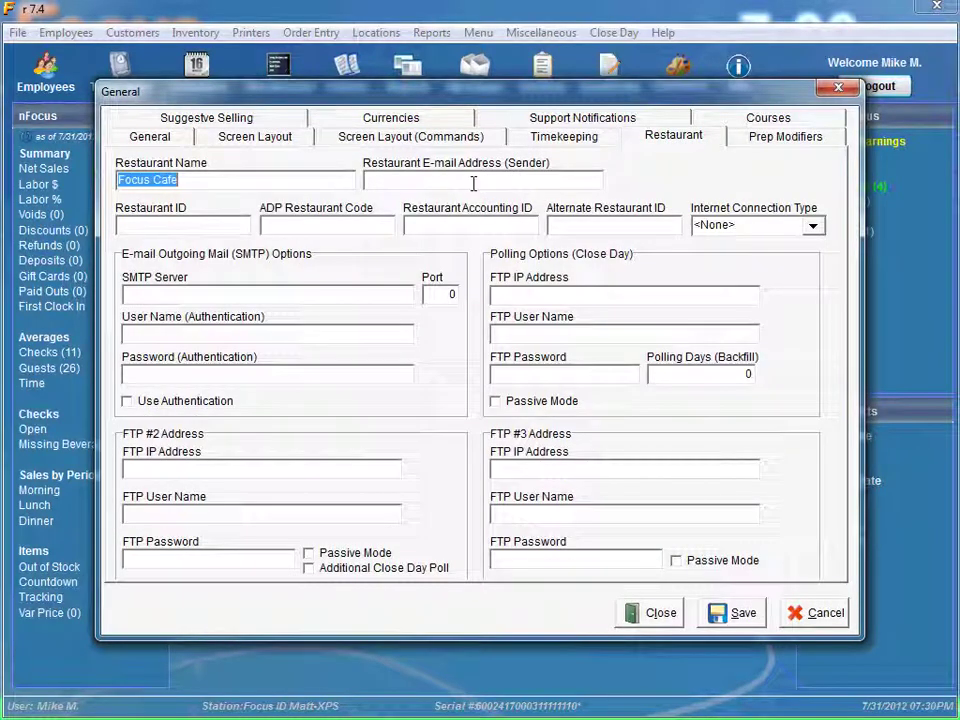
click(413, 182)
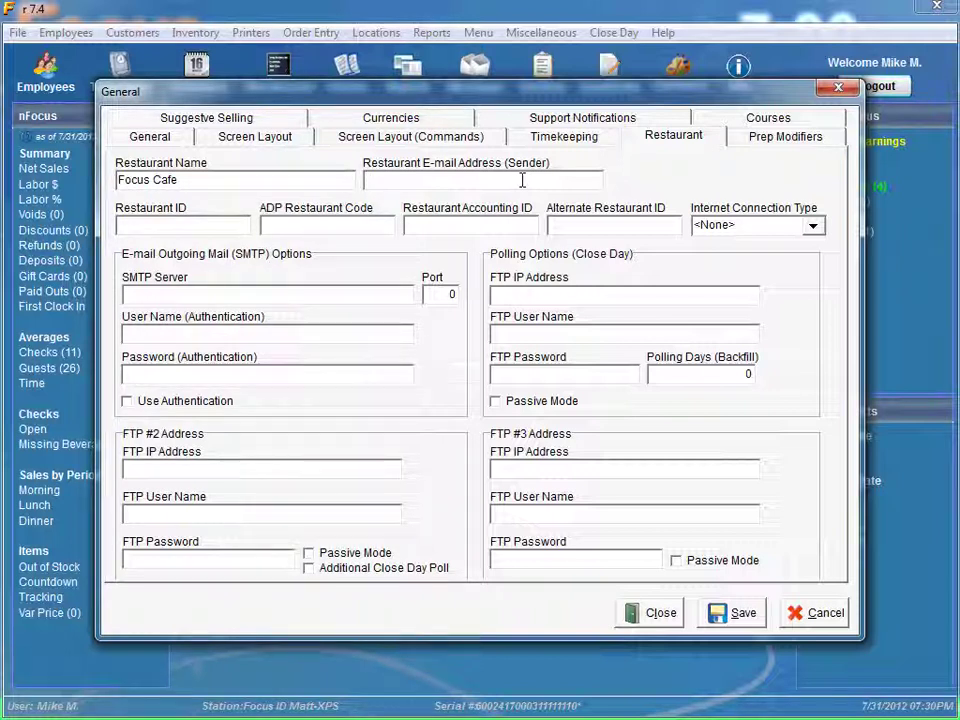
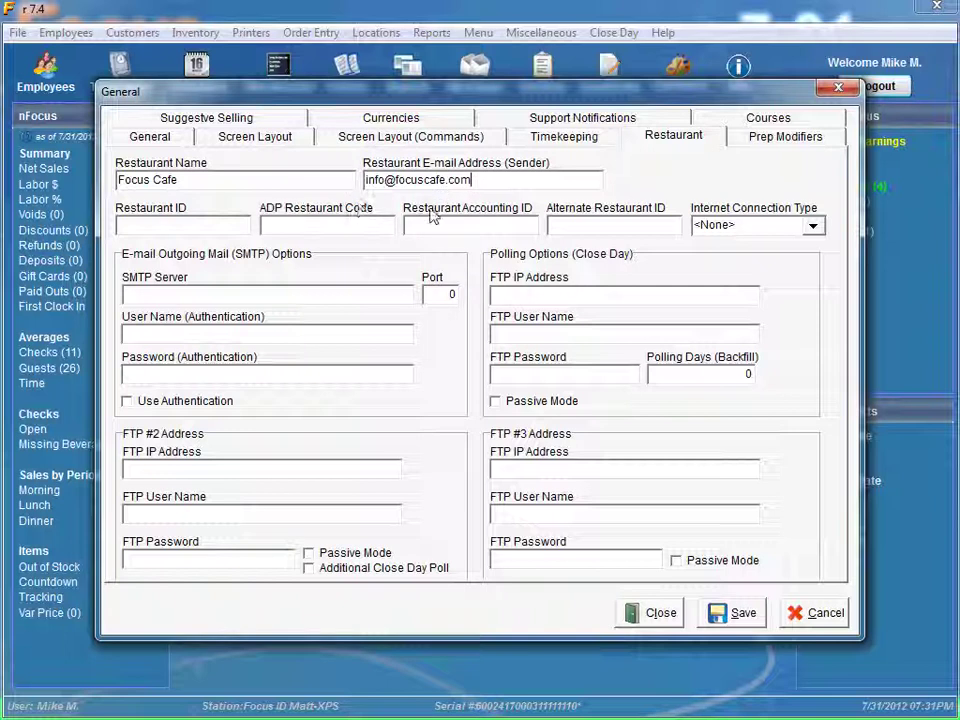
click(813, 226)
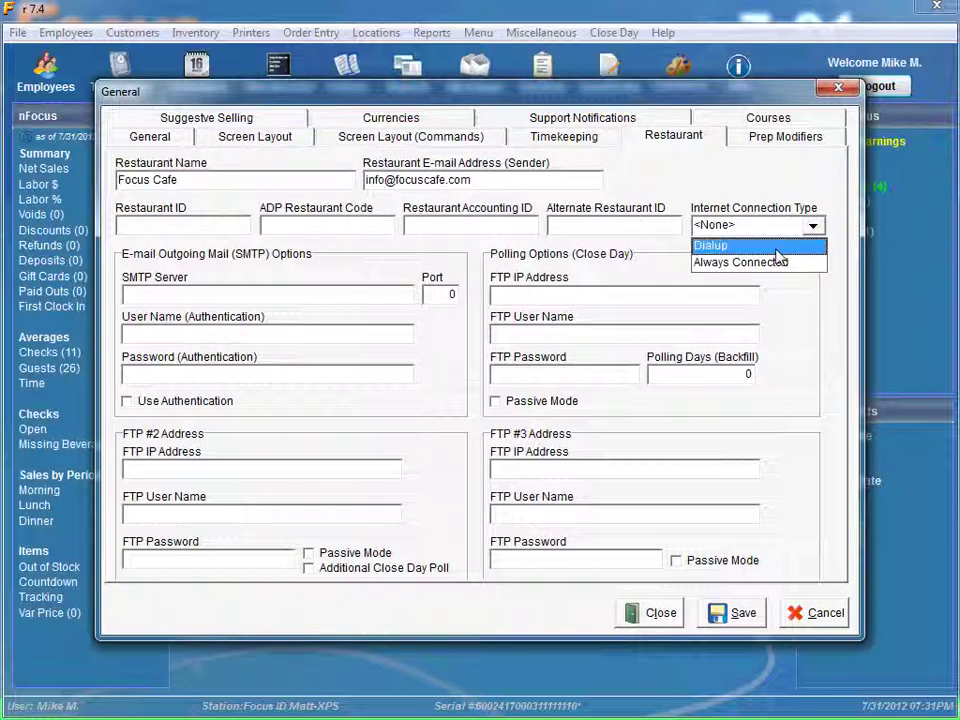
click(771, 264)
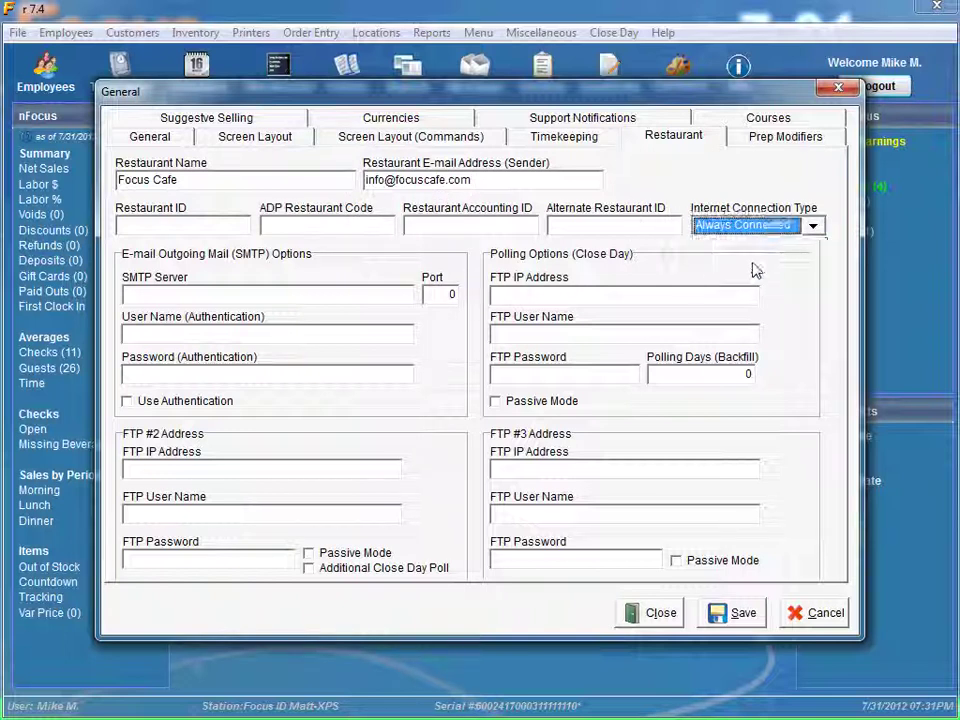
Enter mail.smtp.com as the SMTP server and select the existing port value.
click(258, 297)
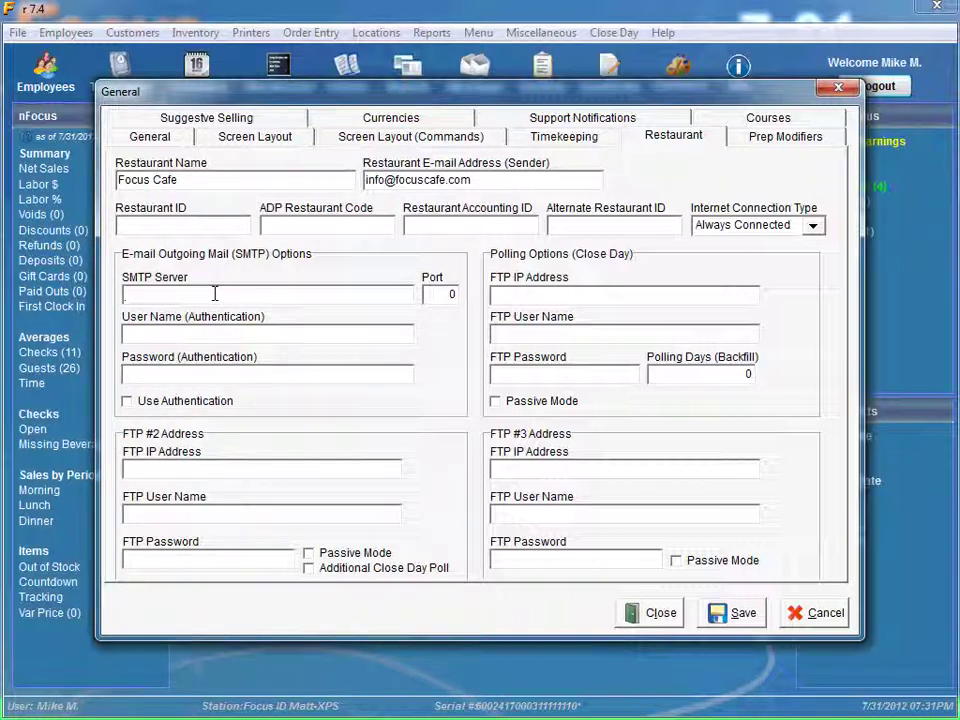
text(mail.smtp.com)
double_click(451, 294)
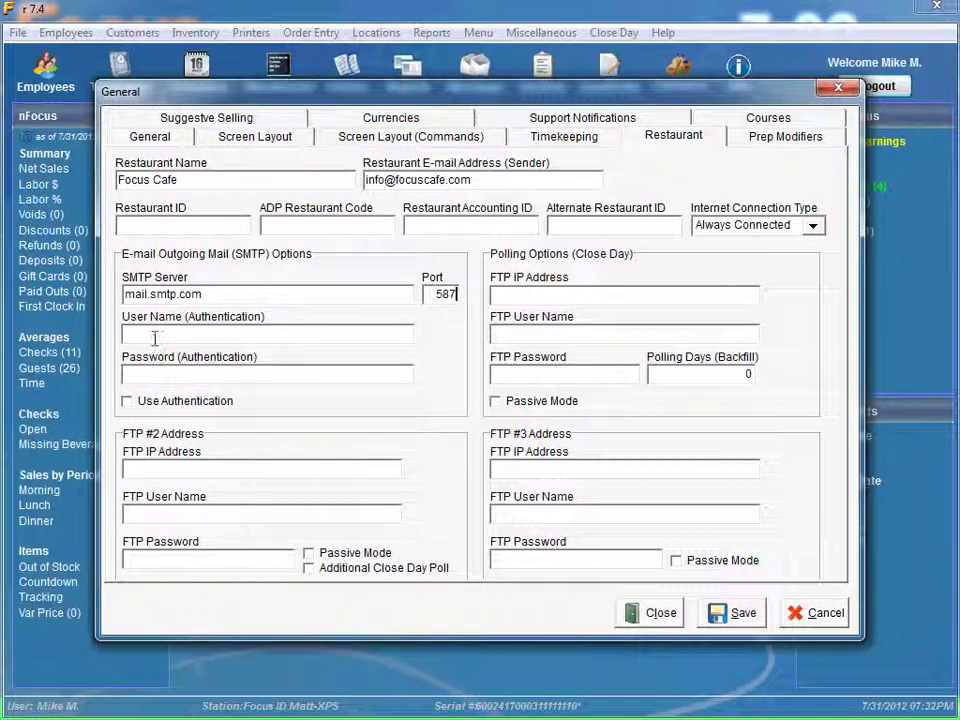
Tick Use Authentication, fill in the account's user name and password, and save.
click(127, 402)
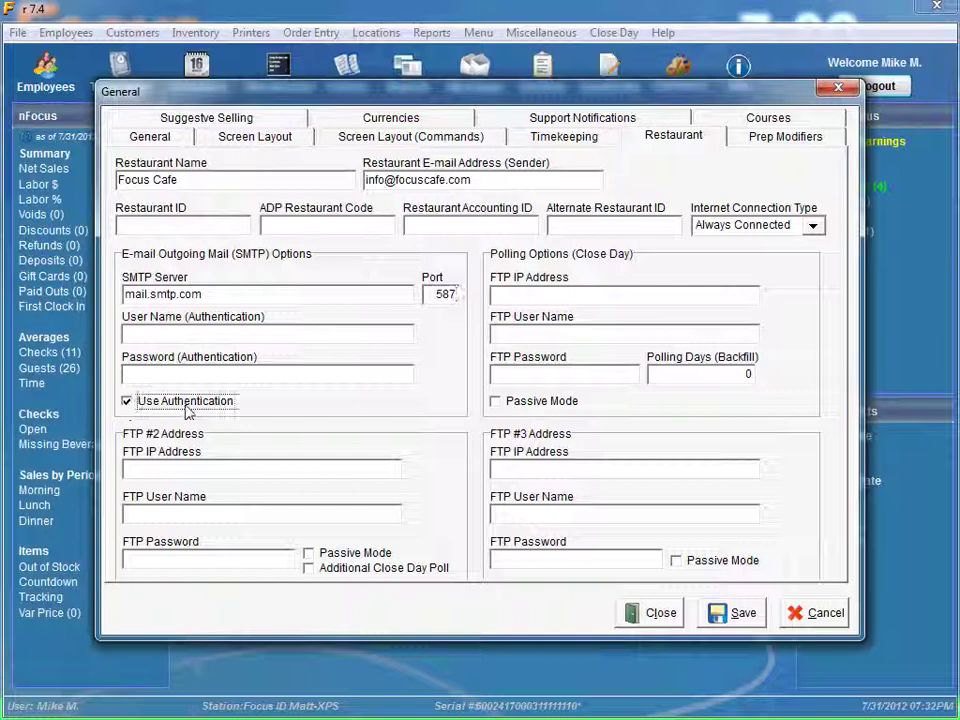
click(156, 336)
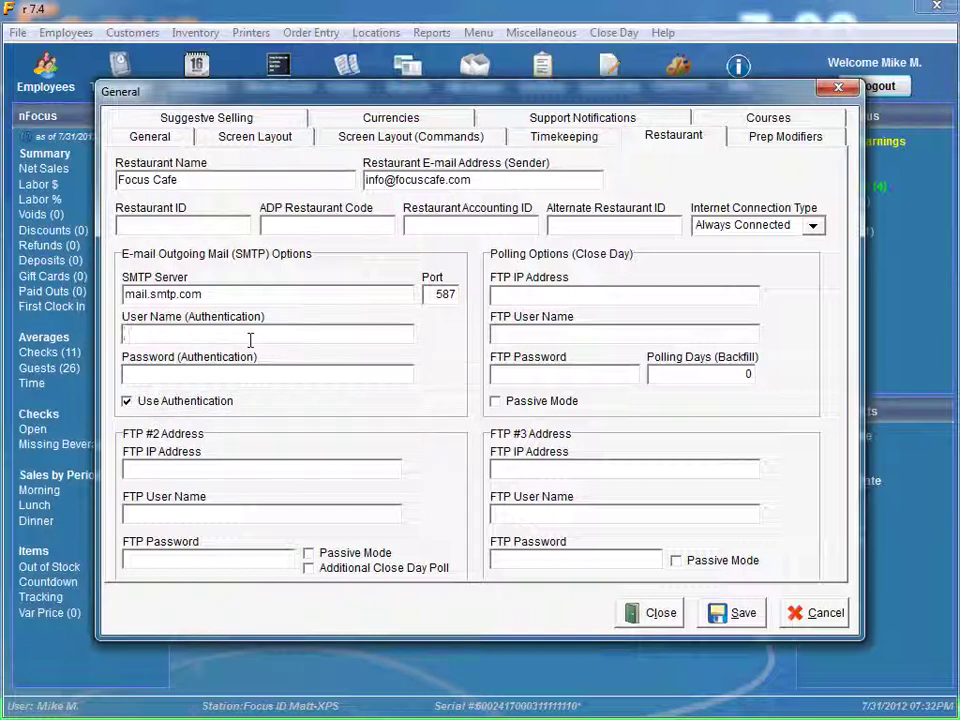
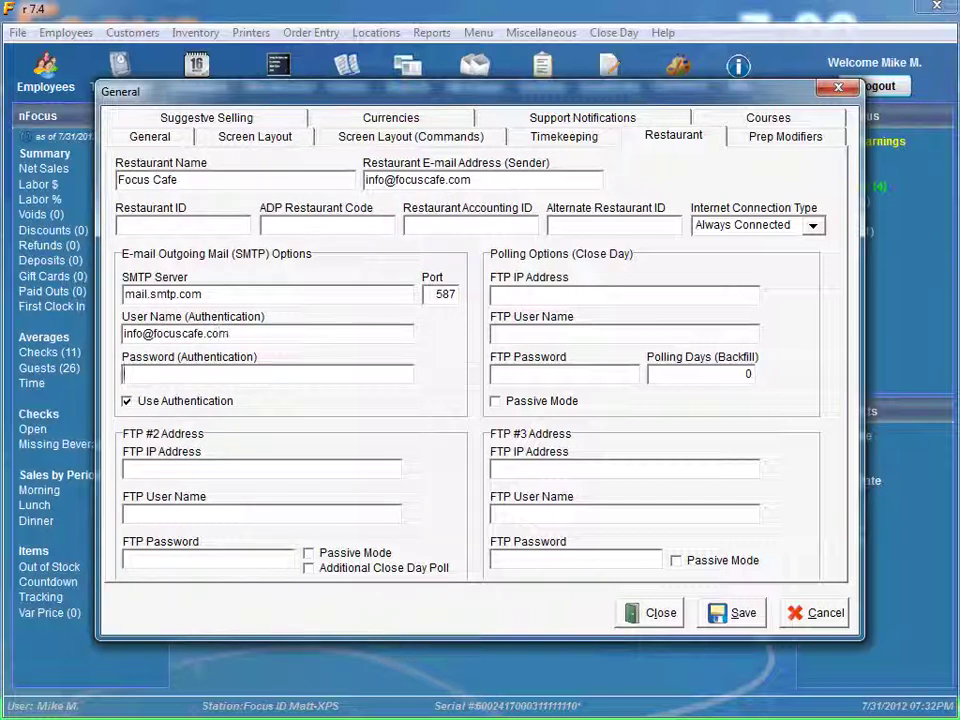
key(Tab)
text(password)
click(737, 614)
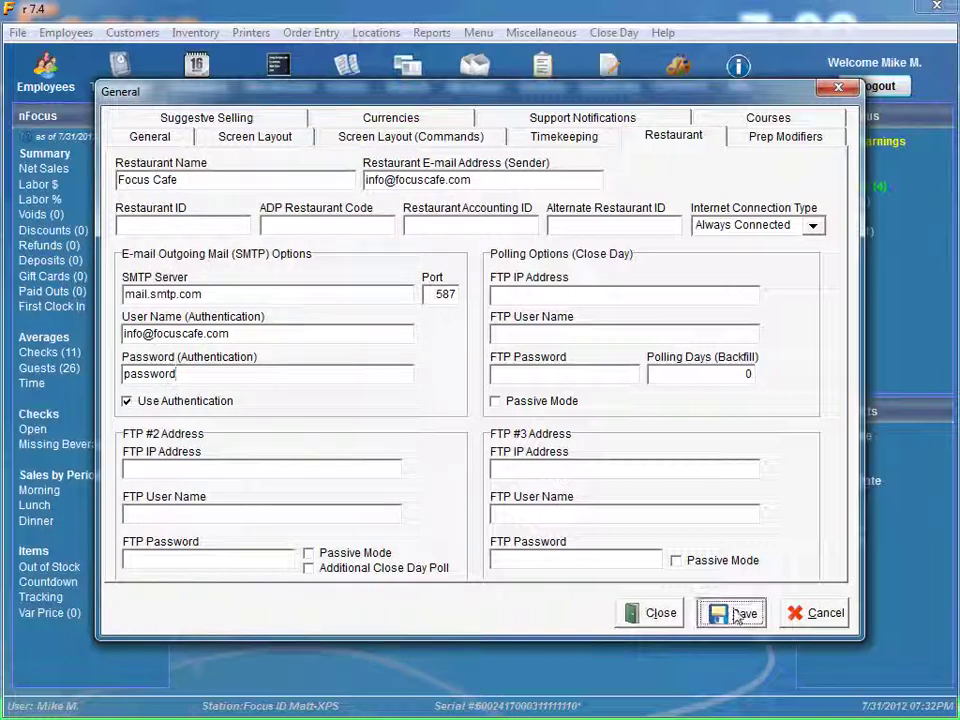
Close the General dialog and go to Reports > Setup.
click(660, 614)
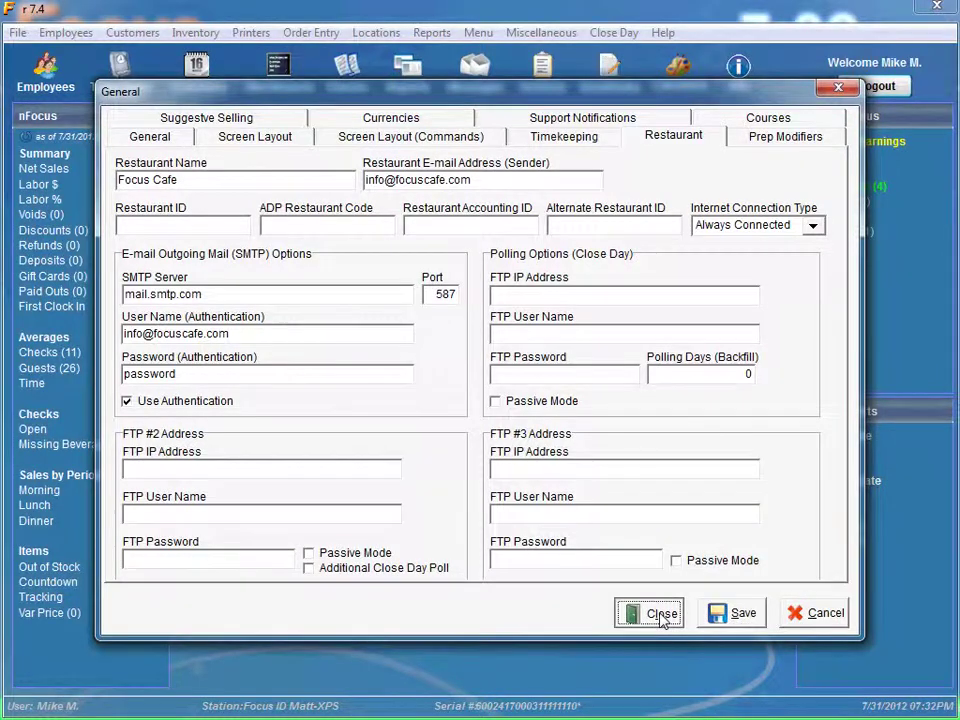
click(660, 614)
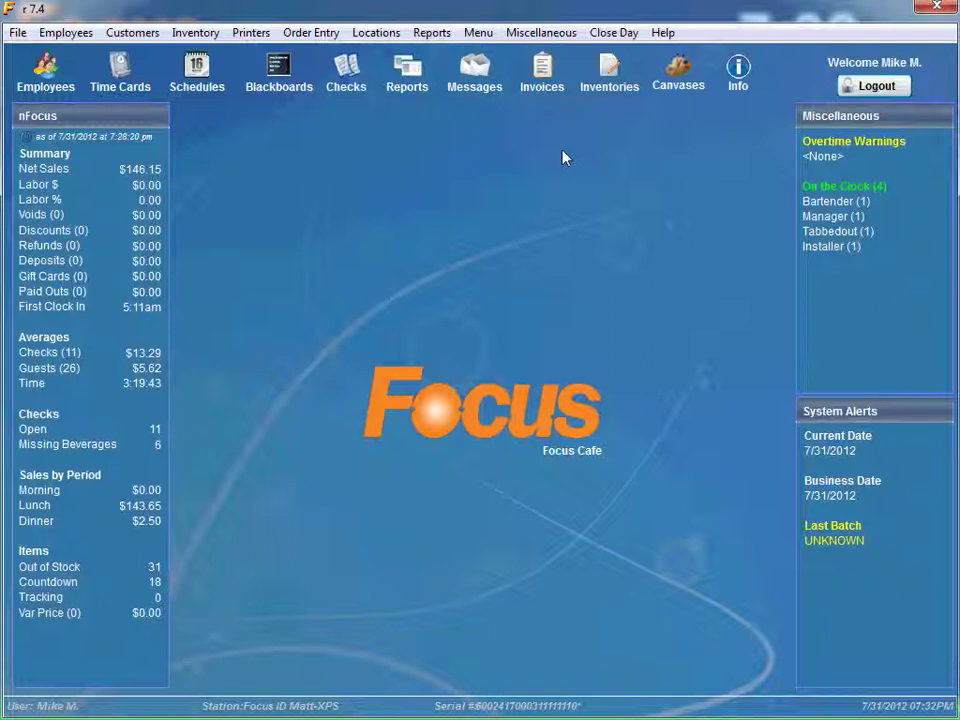
click(434, 33)
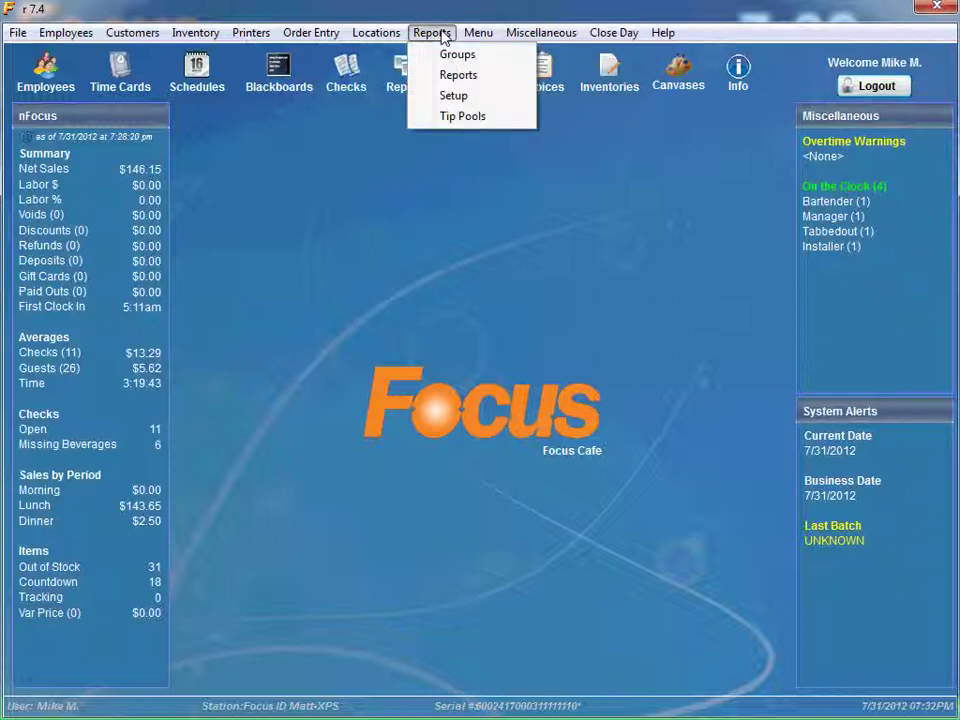
click(455, 96)
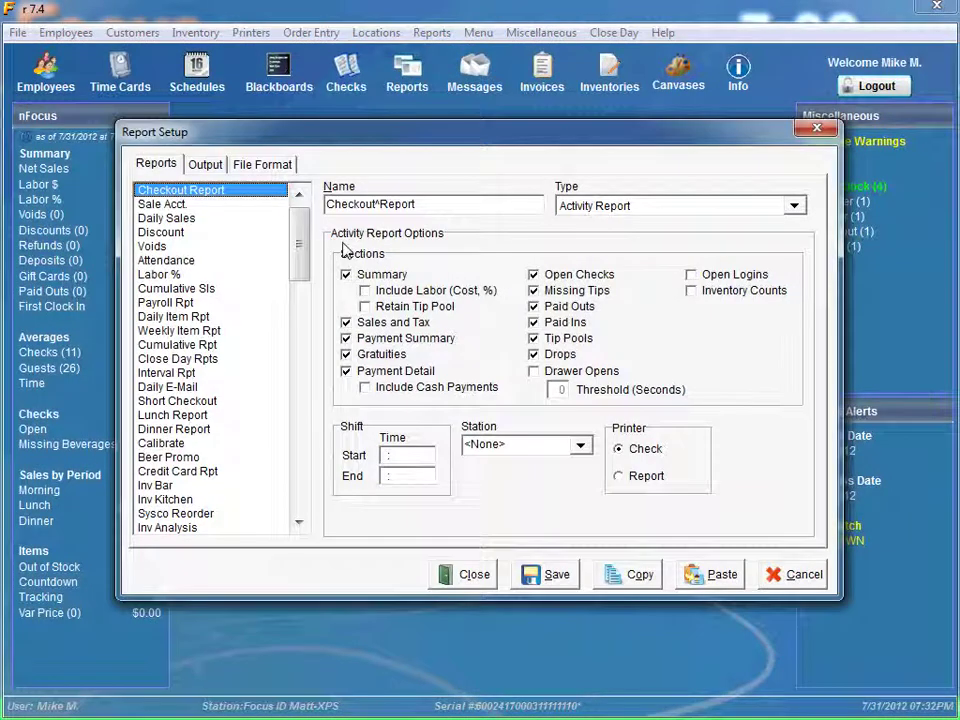
Select New Daily Report in the report list and show its Output tab.
drag(298, 245, 300, 343)
click(200, 373)
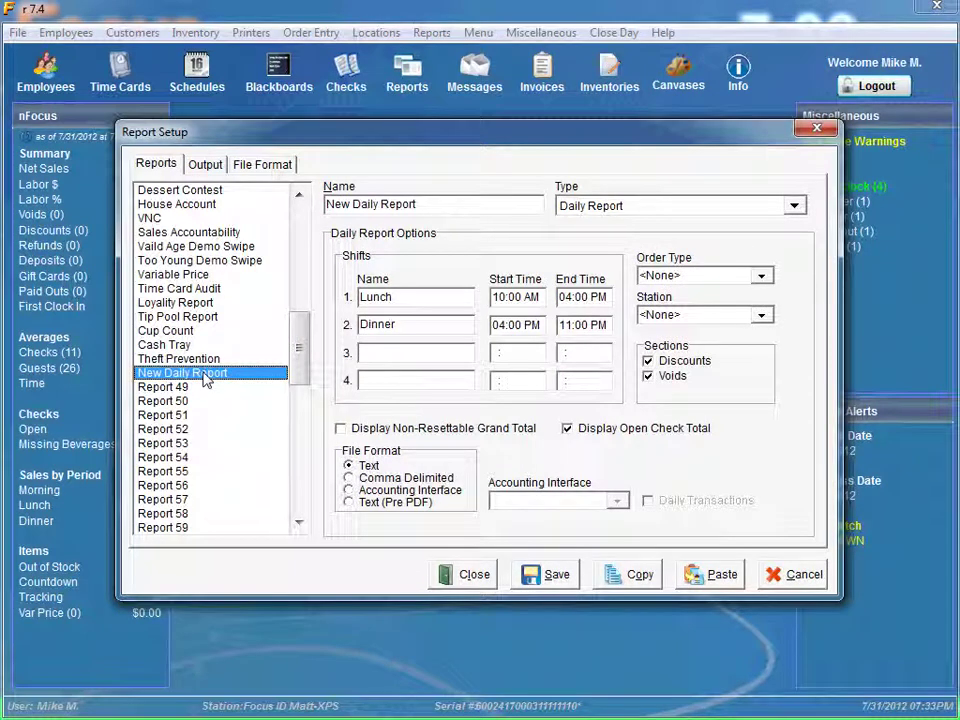
click(208, 165)
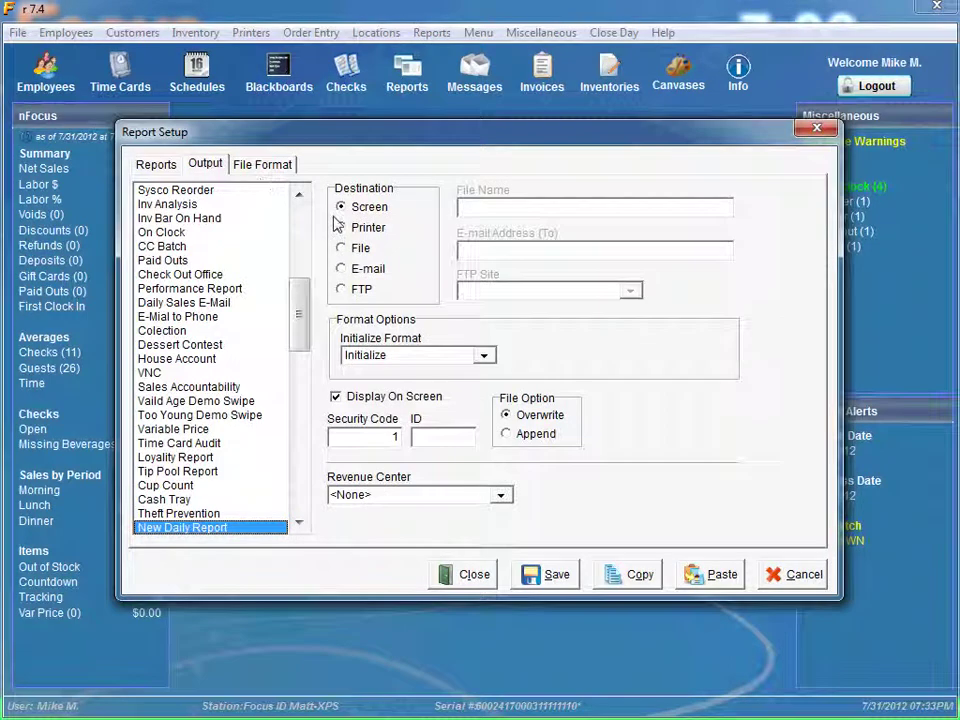
Set destination to E-mail, attachment dailyreport.pdf, two semicolon-separated recipient addresses, then save and close.
click(342, 270)
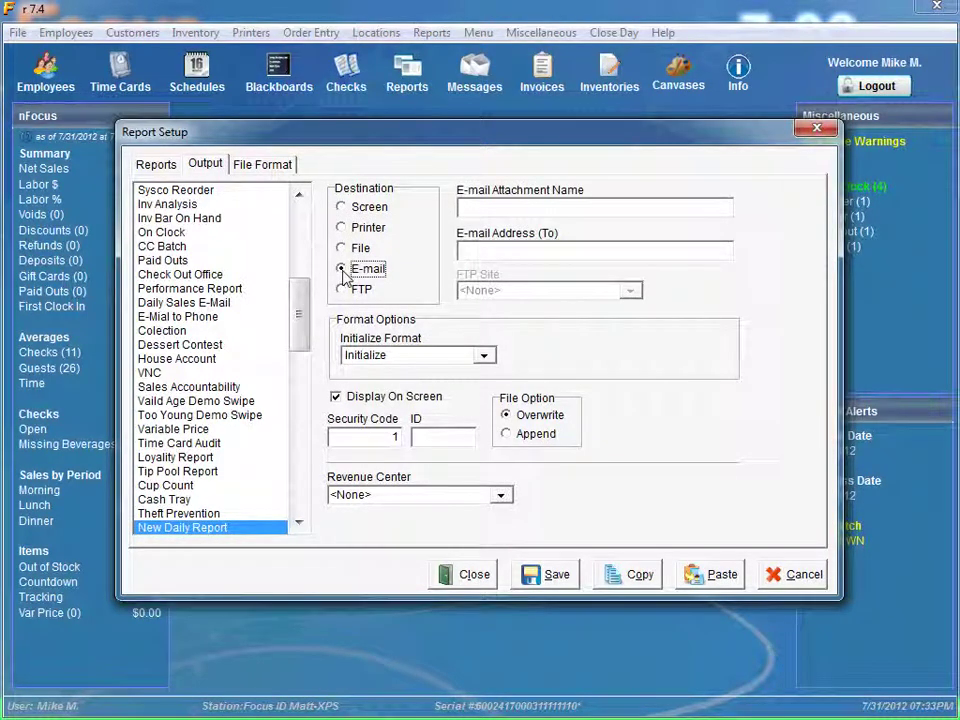
click(467, 211)
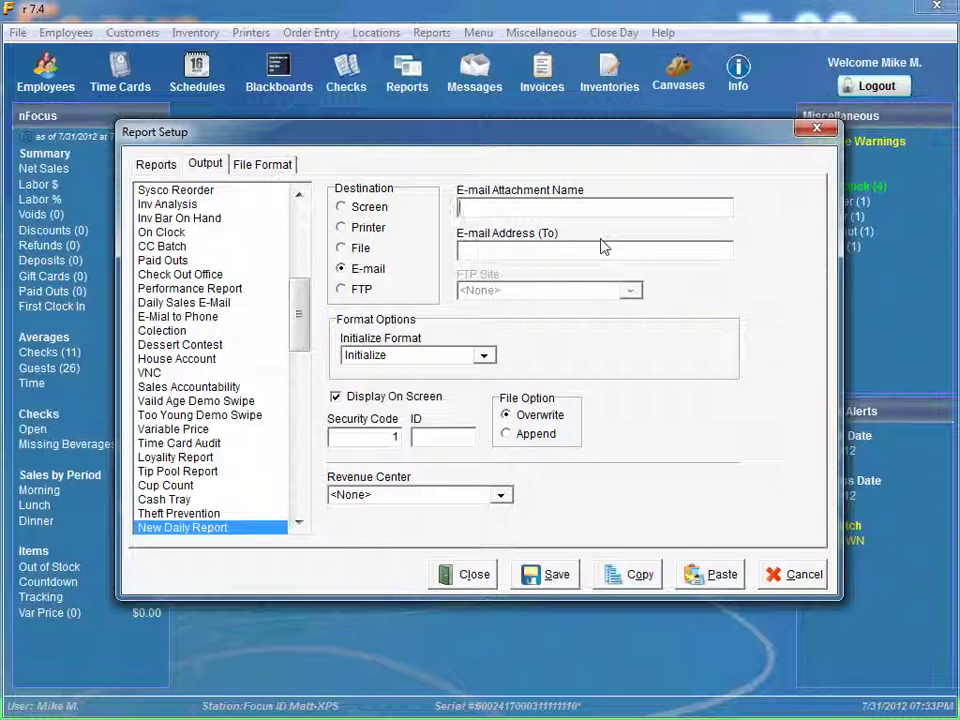
text(dailyreport.pdf)
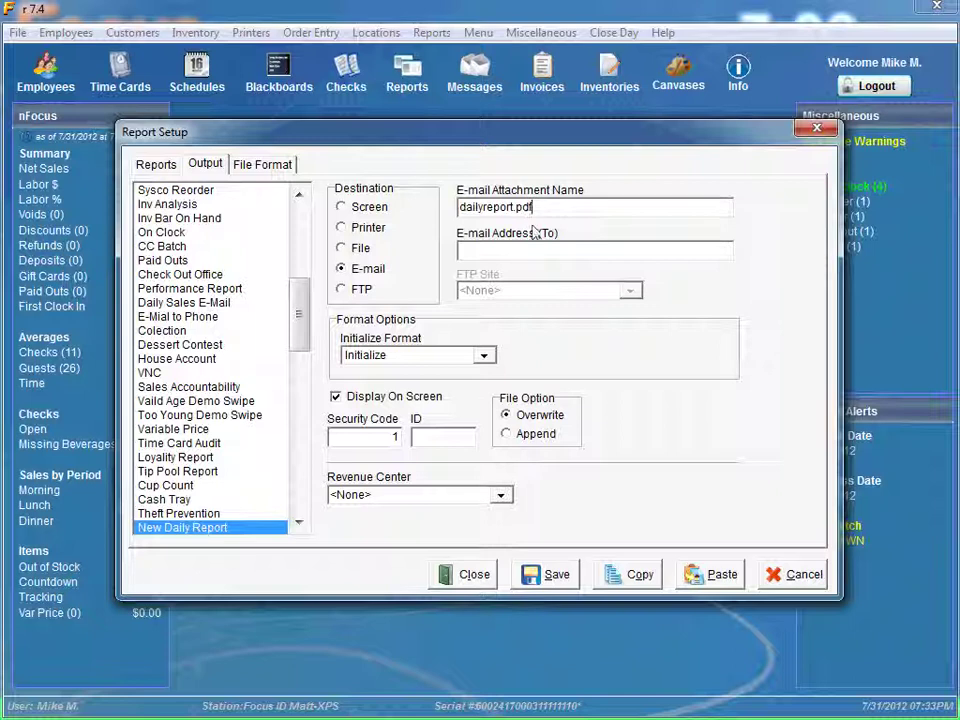
click(516, 251)
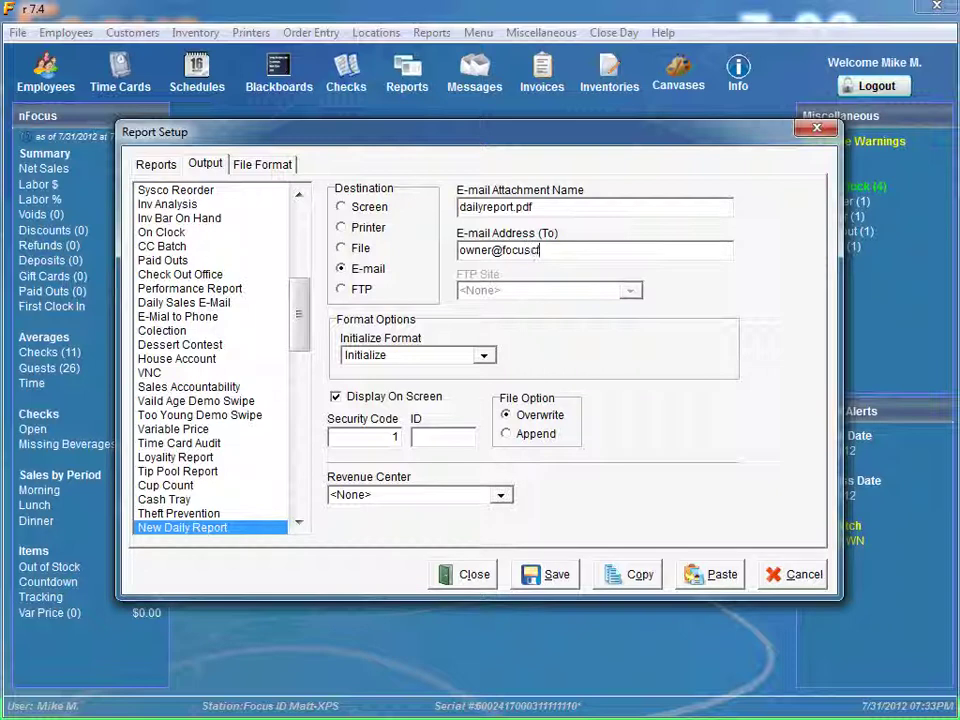
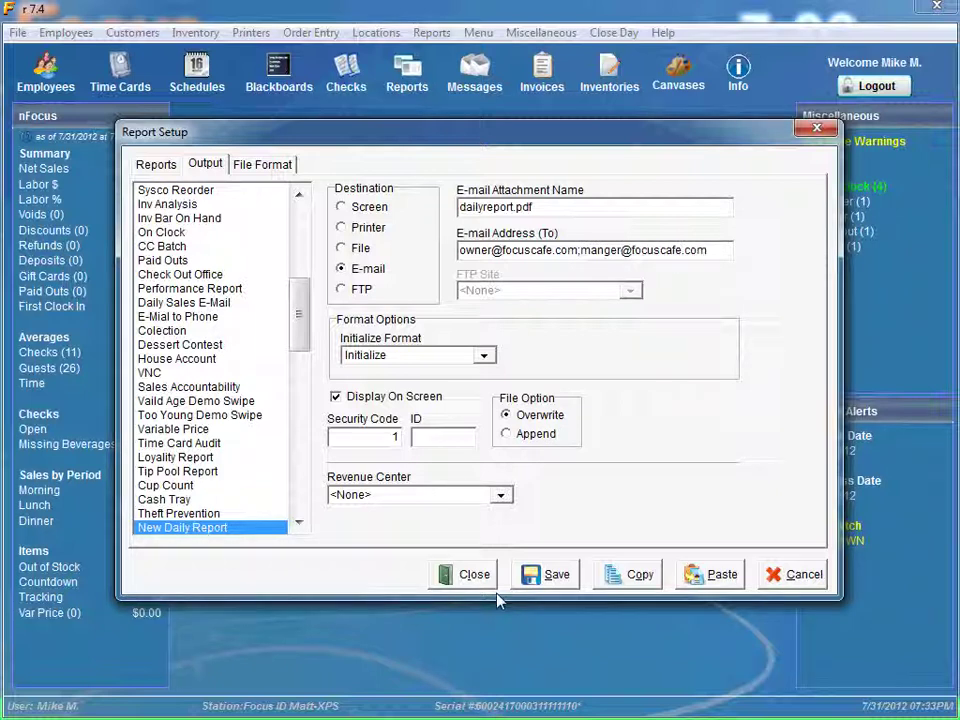
click(540, 584)
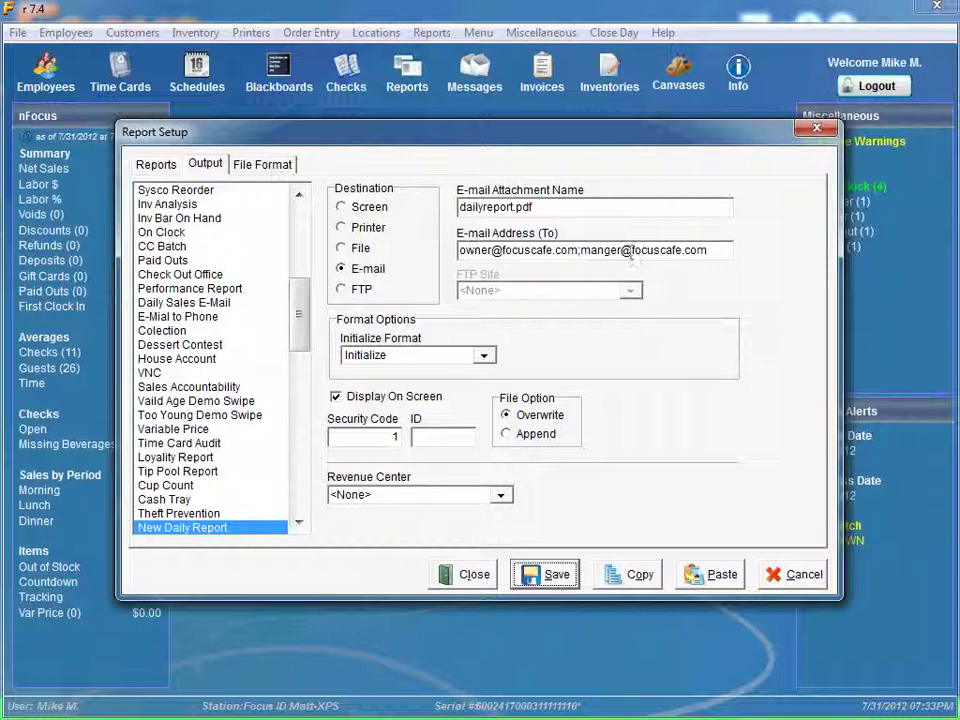
click(480, 576)
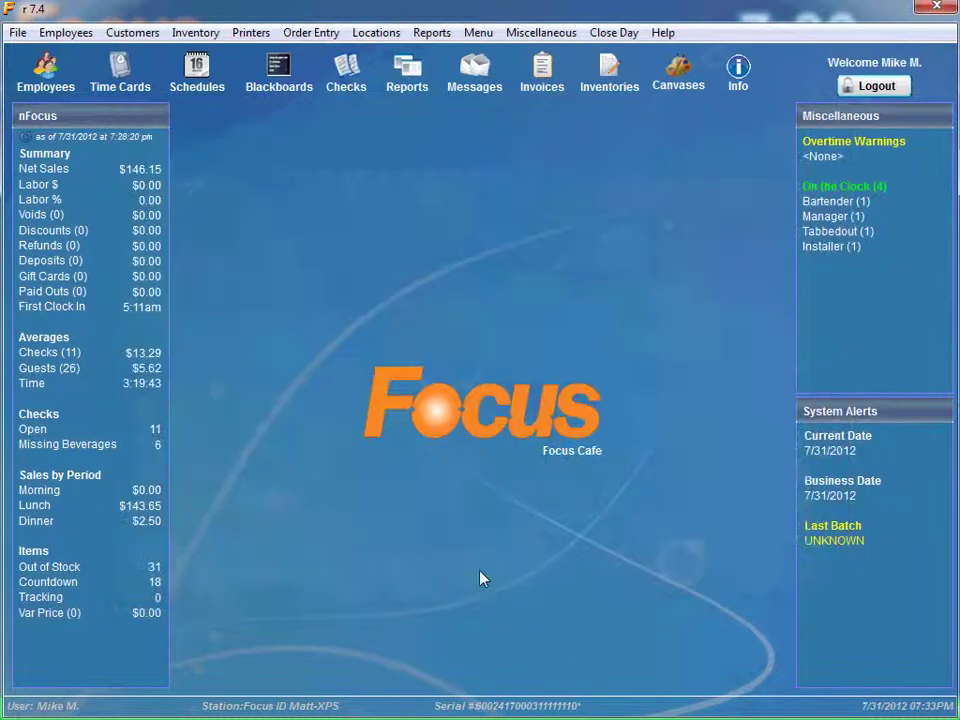
In Miscellaneous > Events, add a blank event named 'E-mail Report' running New Daily Report.
click(537, 33)
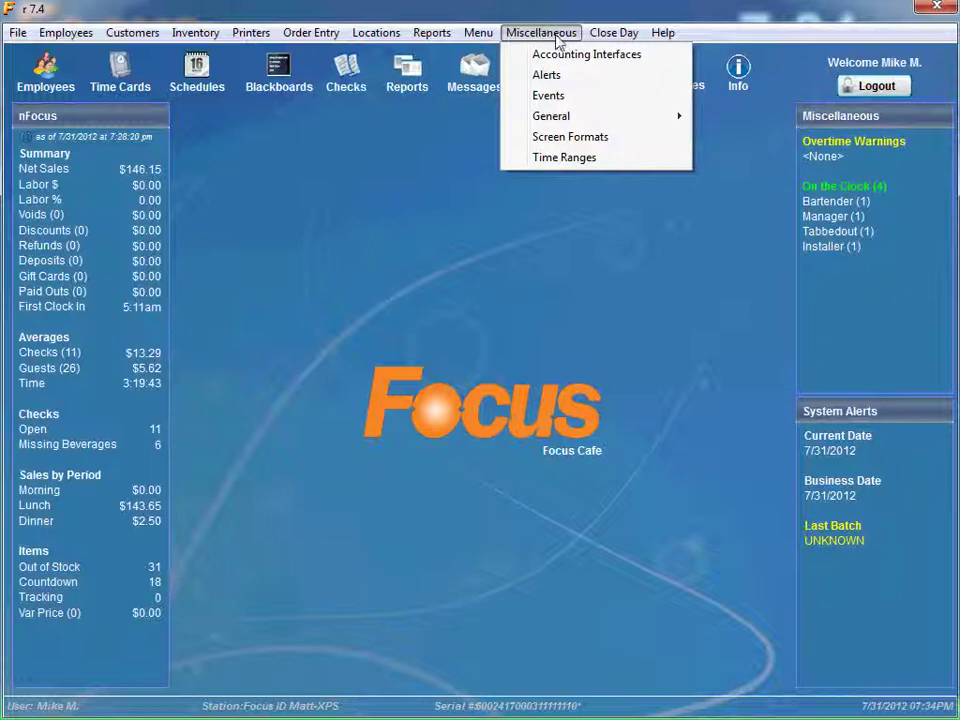
click(555, 97)
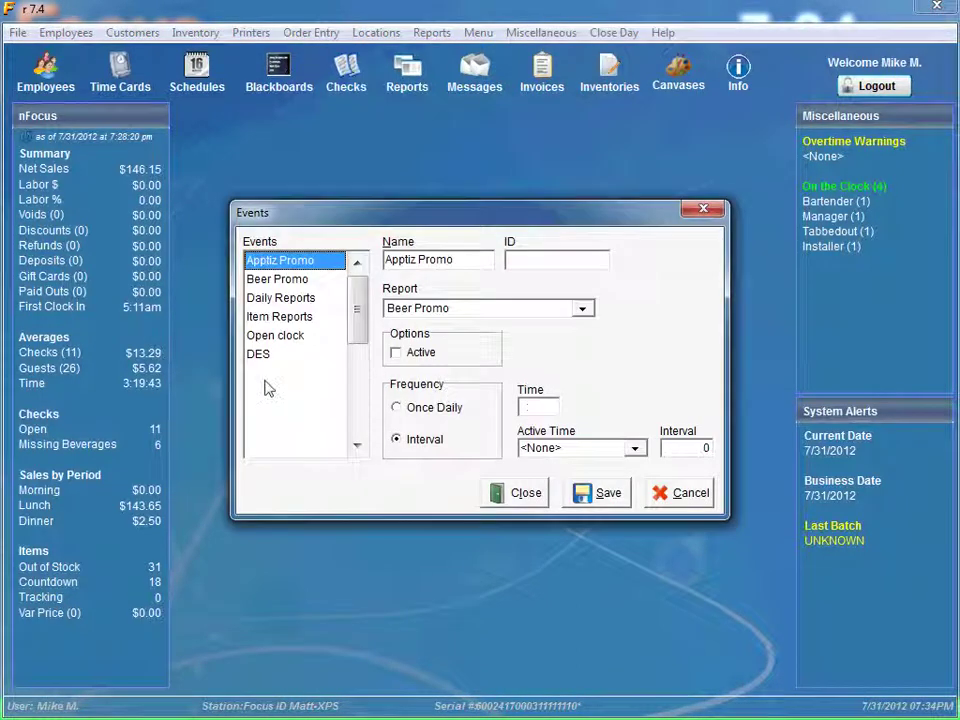
click(263, 374)
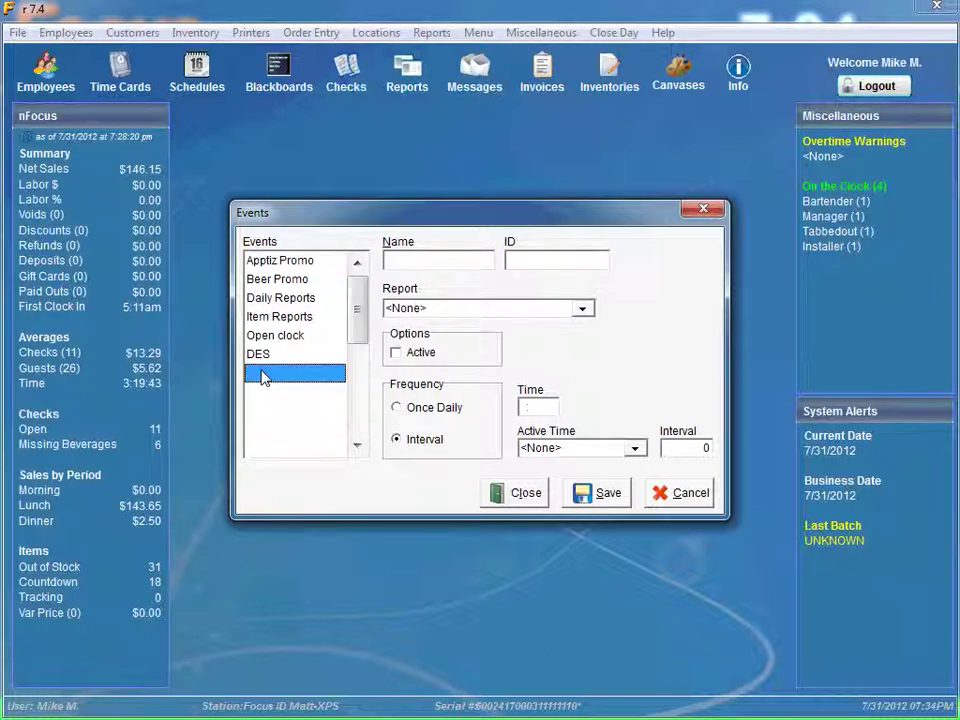
click(418, 262)
text(E-mail Report)
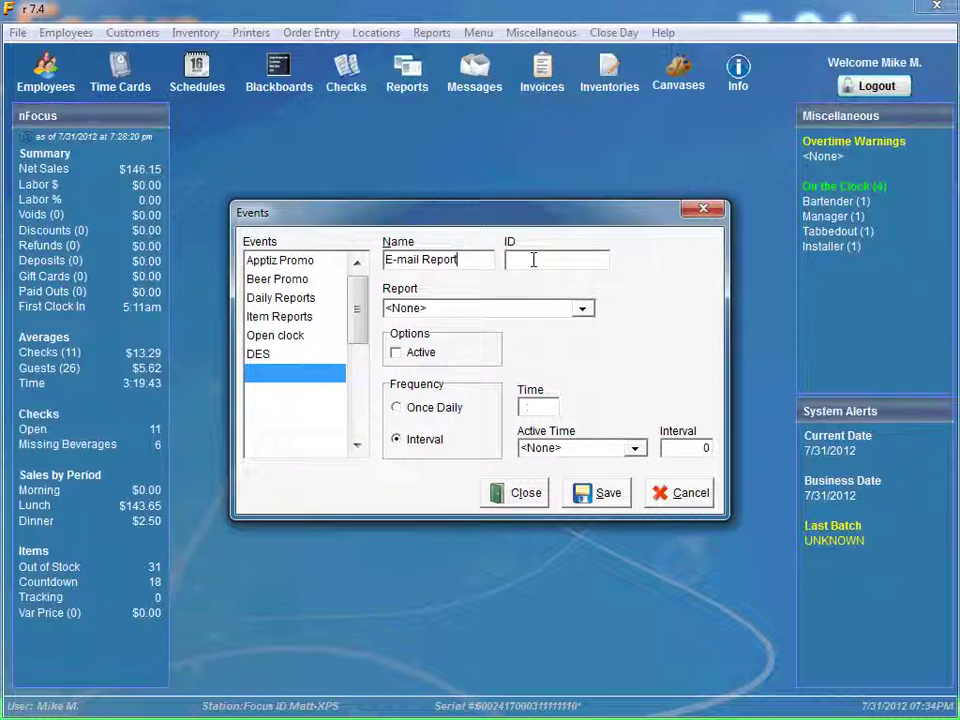
click(582, 309)
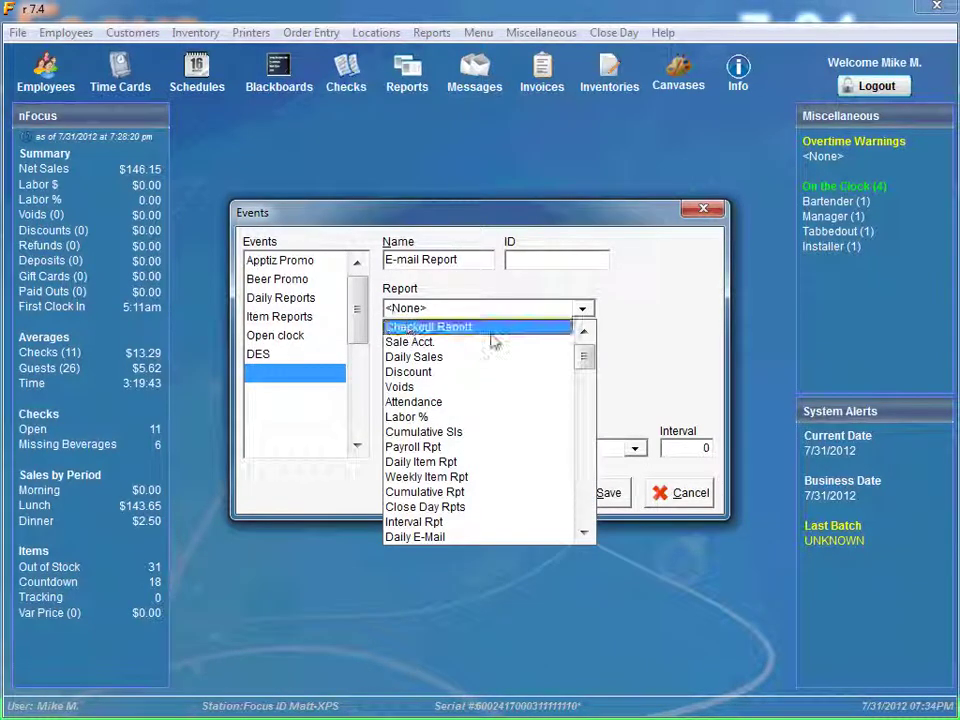
scroll(588, 375, down, 1)
drag(588, 375, 587, 440)
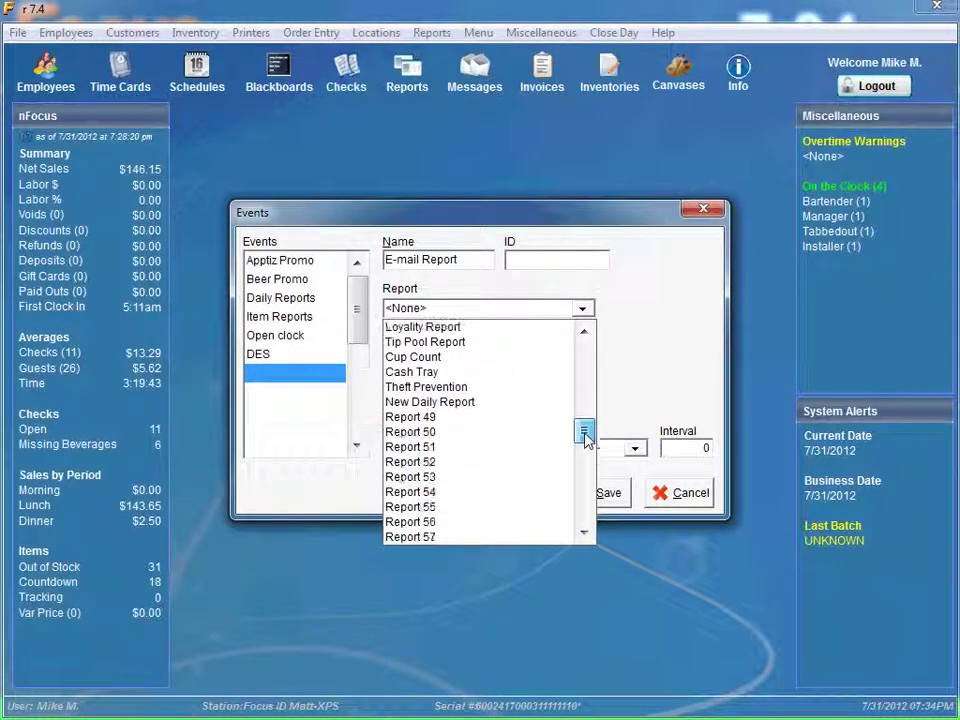
click(444, 404)
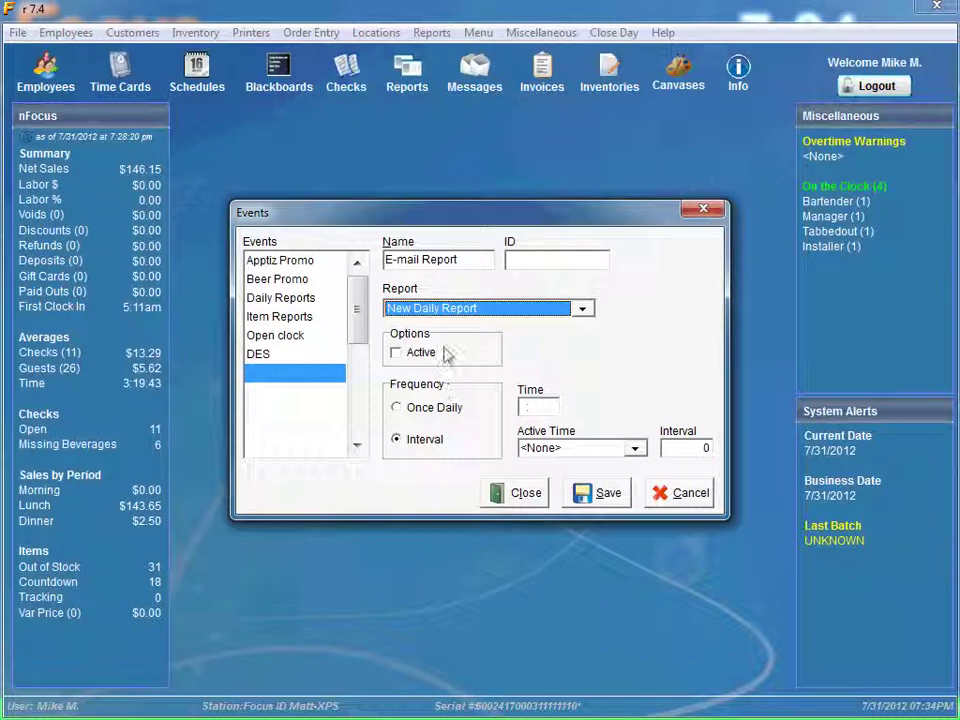
Mark E-mail Report active, Once Daily at 07:00, then save and close Events.
click(397, 355)
click(396, 355)
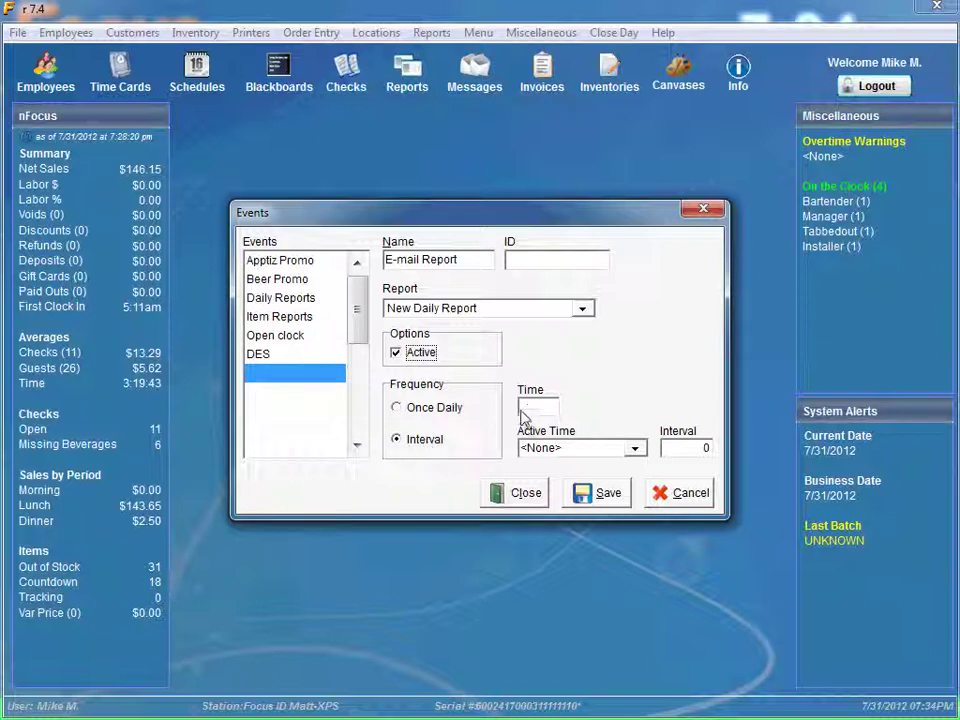
click(633, 448)
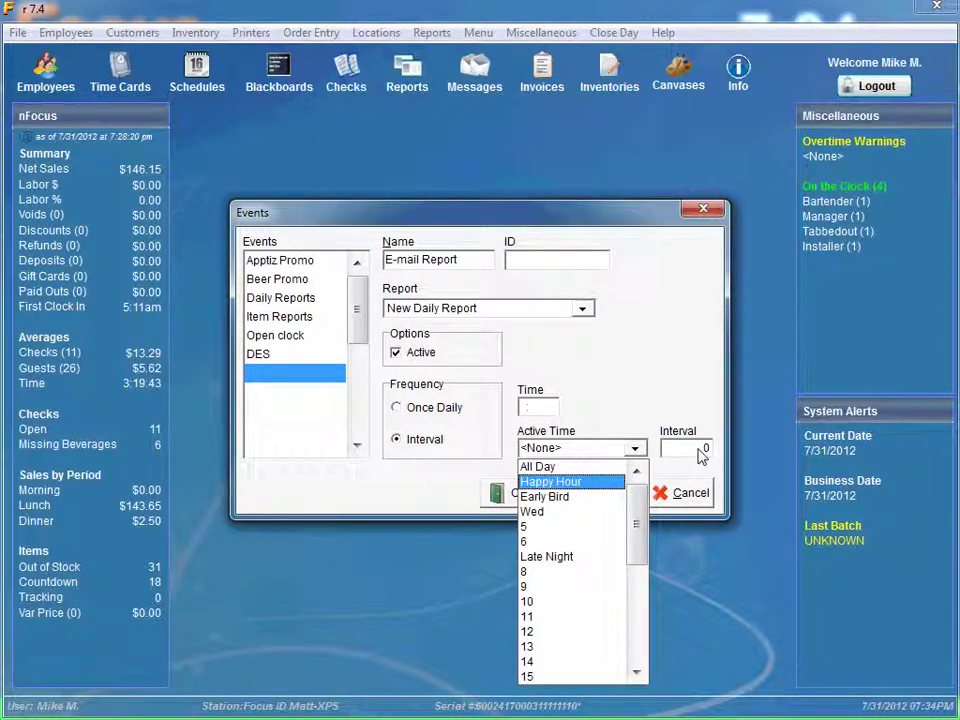
click(672, 387)
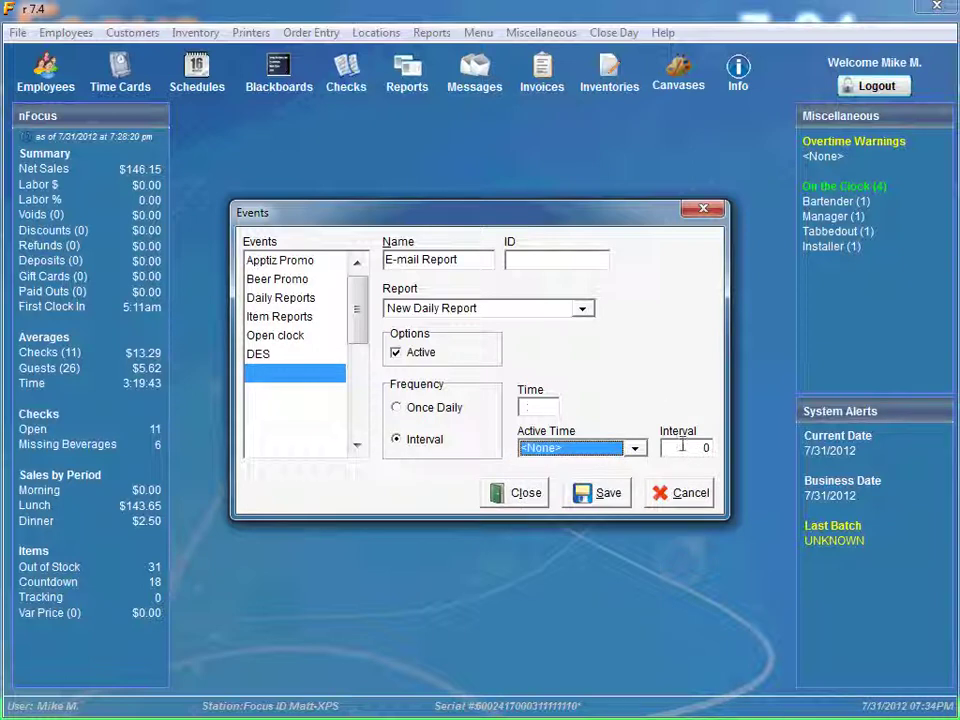
click(397, 409)
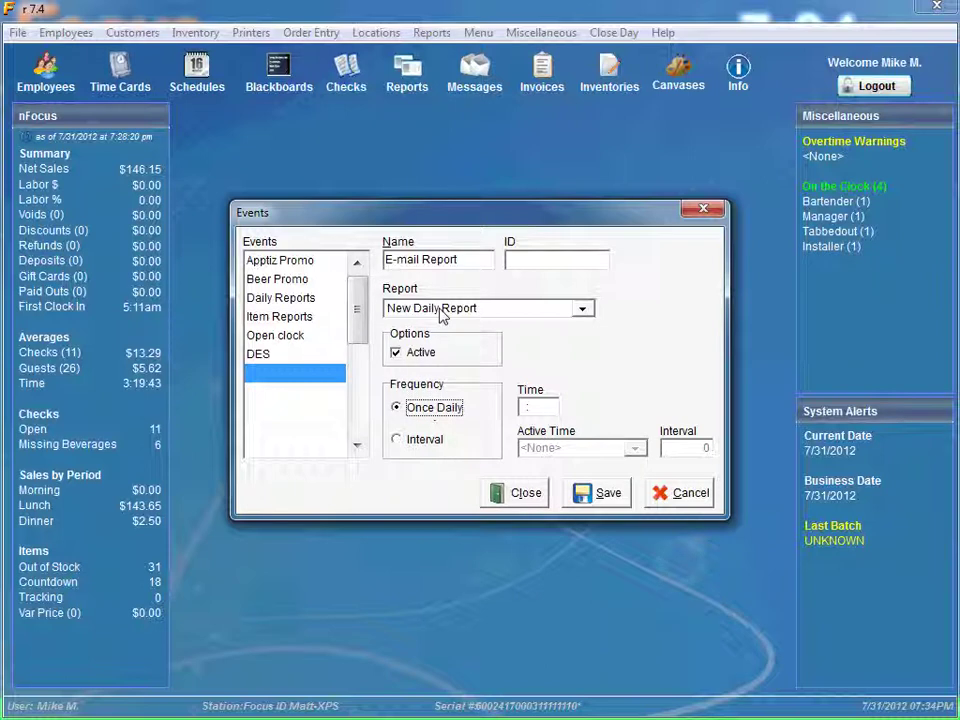
click(528, 407)
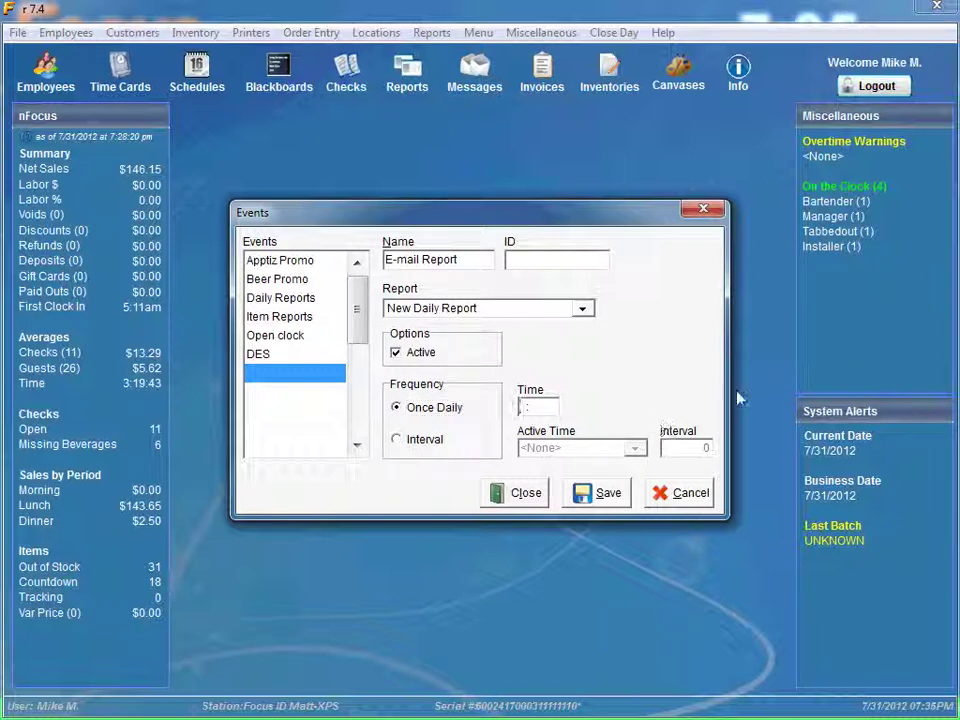
text(07:00)
click(600, 494)
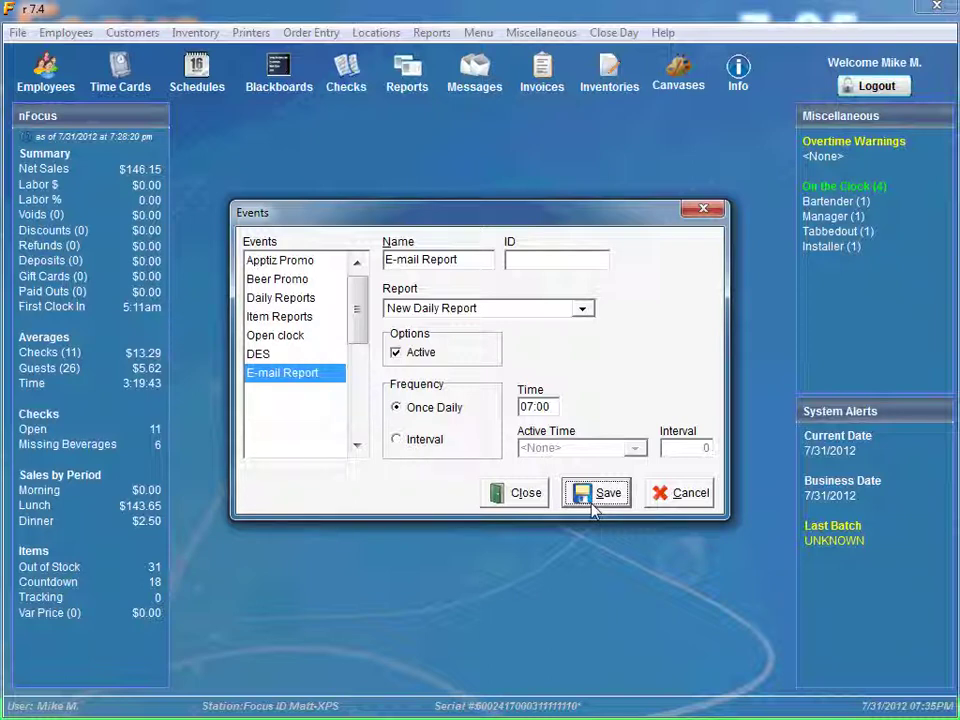
click(545, 503)
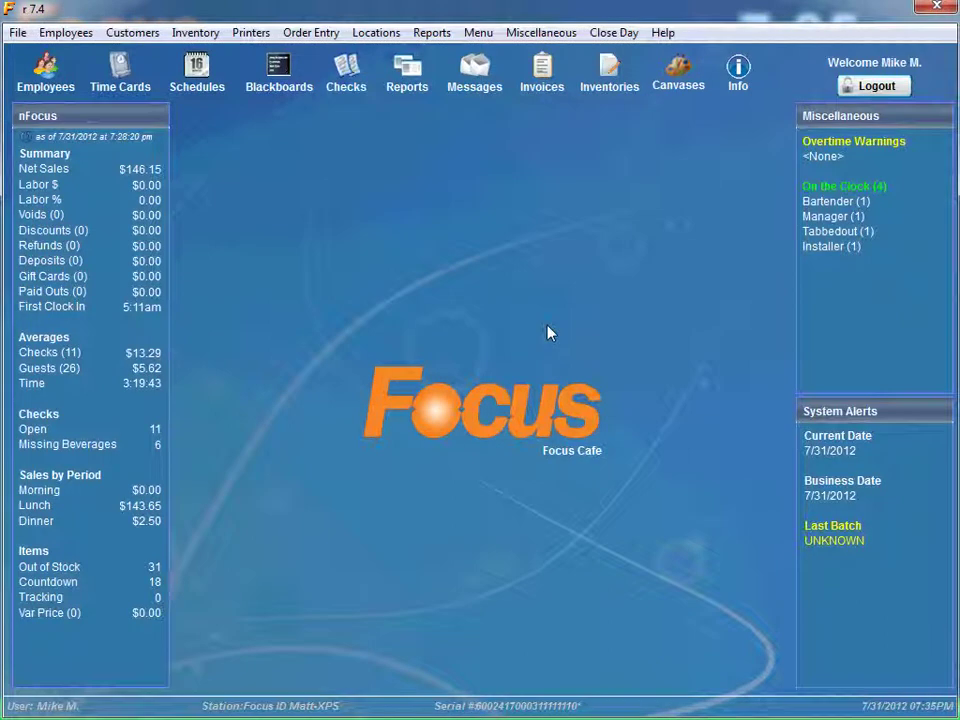